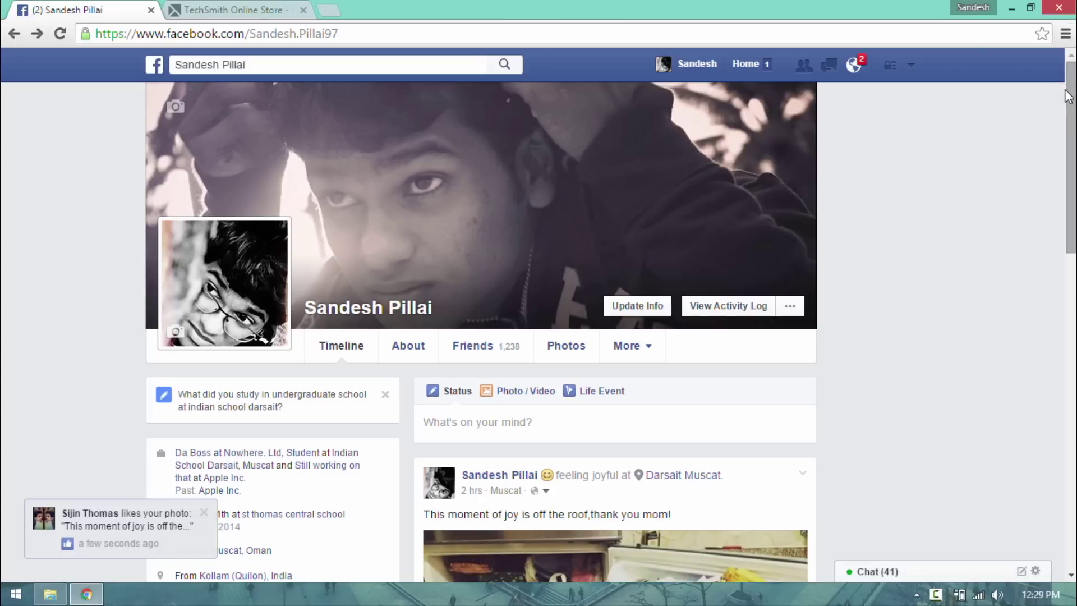
Step: Preview the IMG_3029_new photo from the desktop in Windows Photo Viewer, then close it
{"action": "scroll", "coordinate": [1069, 73], "scroll_direction": "down", "scroll_amount": 3}
{"action": "scroll", "coordinate": [69, 164], "scroll_direction": "up", "scroll_amount": 3}
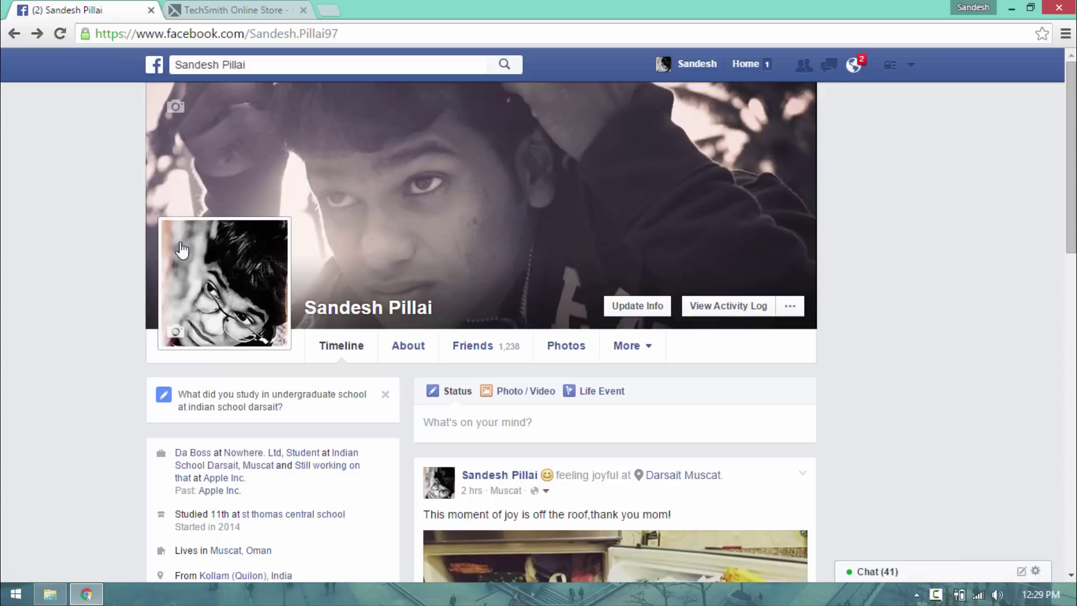
{"action": "mouse_move", "coordinate": [270, 264]}
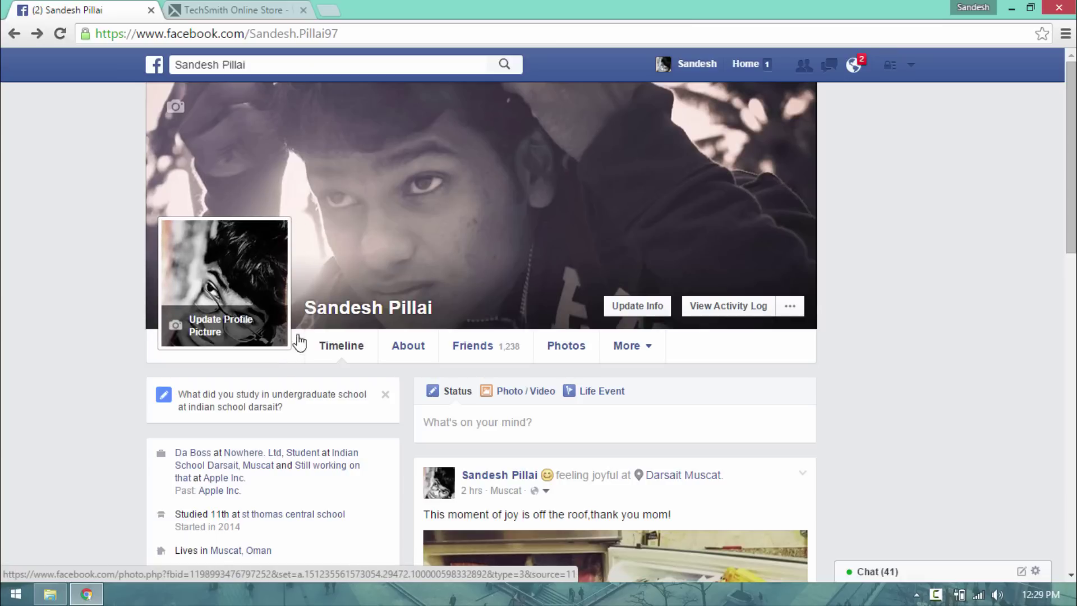
{"action": "scroll", "coordinate": [891, 283], "scroll_direction": "down", "scroll_amount": 5}
{"action": "scroll", "coordinate": [891, 284], "scroll_direction": "up", "scroll_amount": 5}
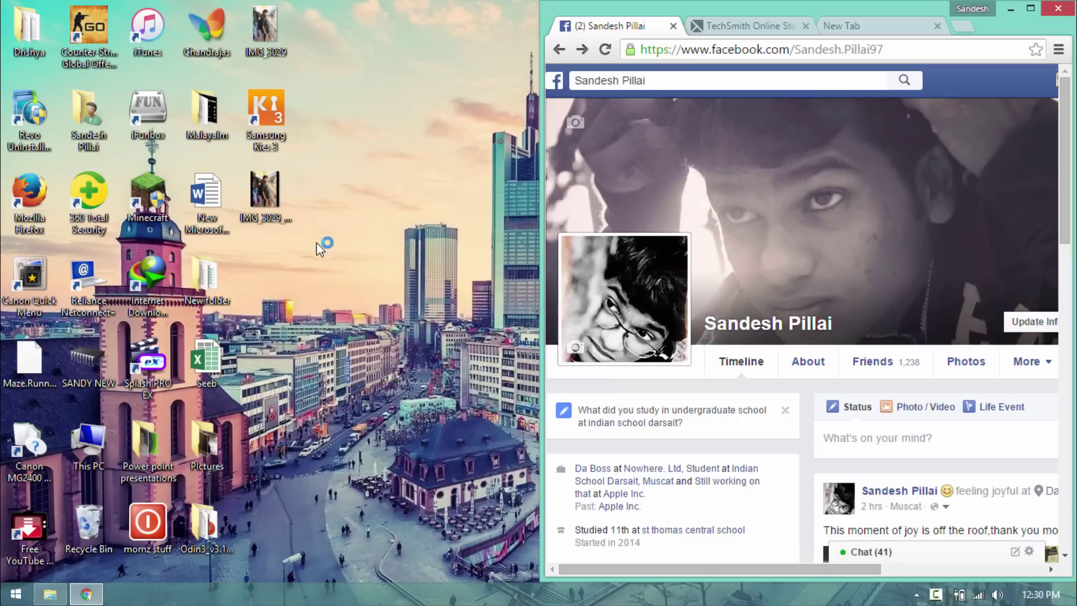
{"action": "double_click", "coordinate": [270, 177]}
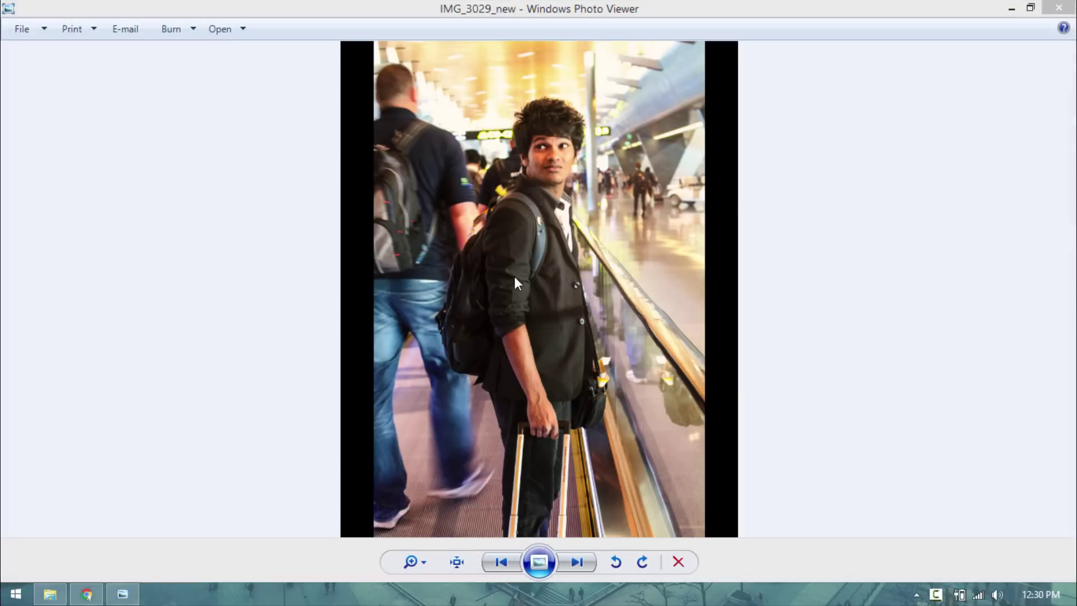
{"action": "left_click", "coordinate": [1059, 8]}
Step: Maximize Chrome and switch to its blank New Tab page
{"action": "key", "text": "super+Up"}
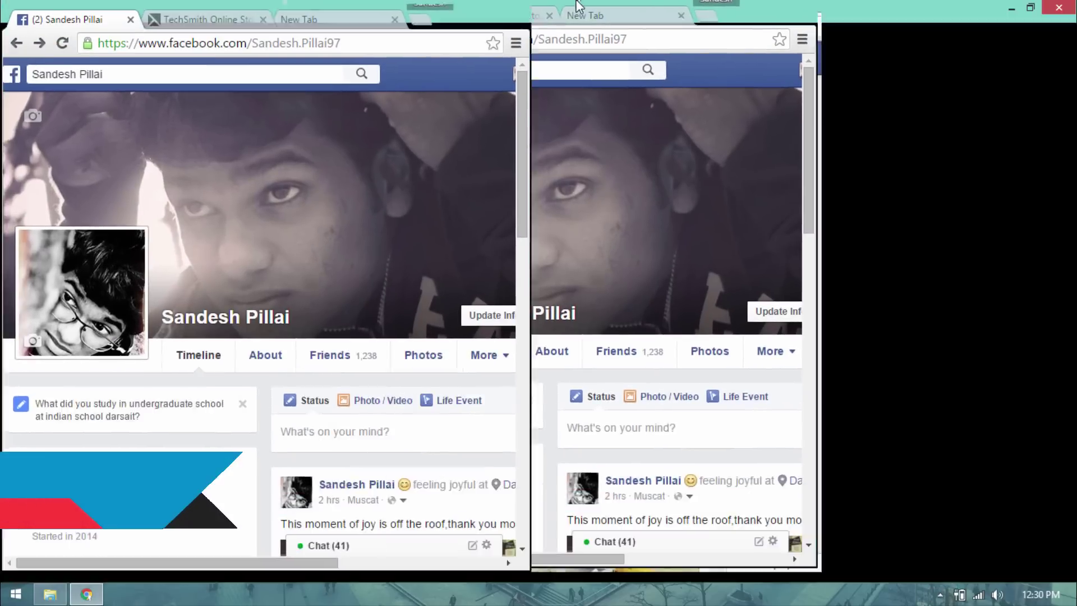
{"action": "left_click", "coordinate": [346, 8]}
{"action": "key", "text": "ctrl+shift+Tab"}
{"action": "left_click", "coordinate": [346, 8]}
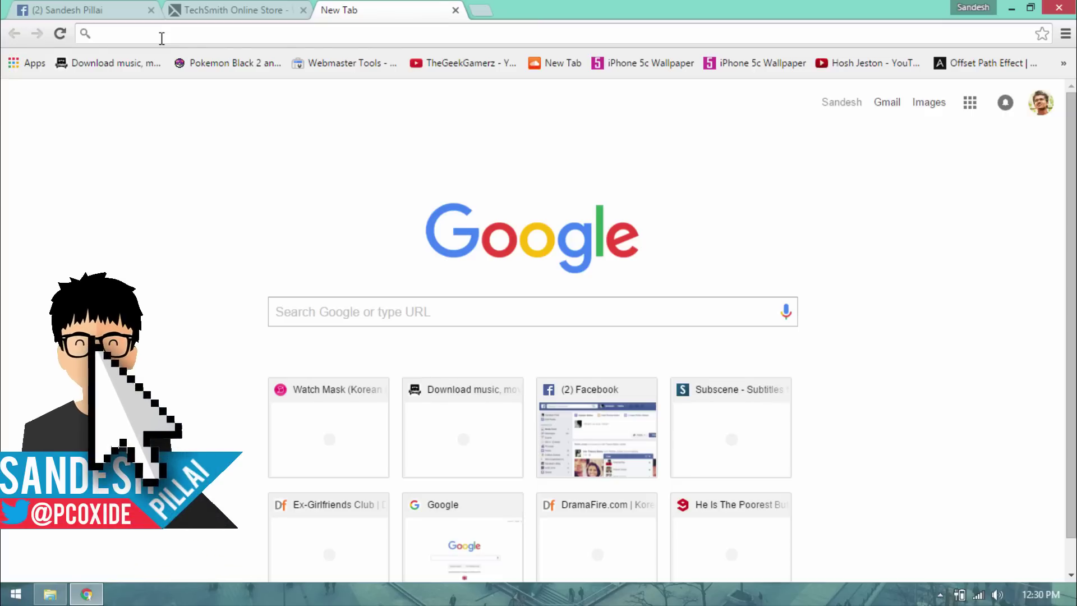
Step: Enter mbasic.sacebook.com, then correct the typo to mbasic.facebook.com and load it
{"action": "type", "text": "mbasic"}
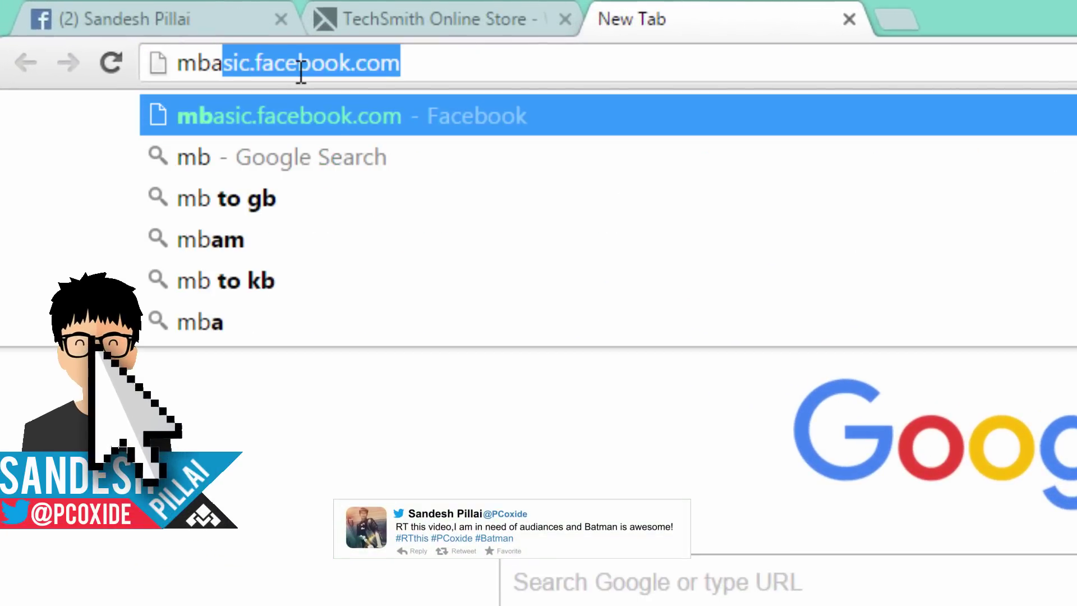
{"action": "type", "text": ".s"}
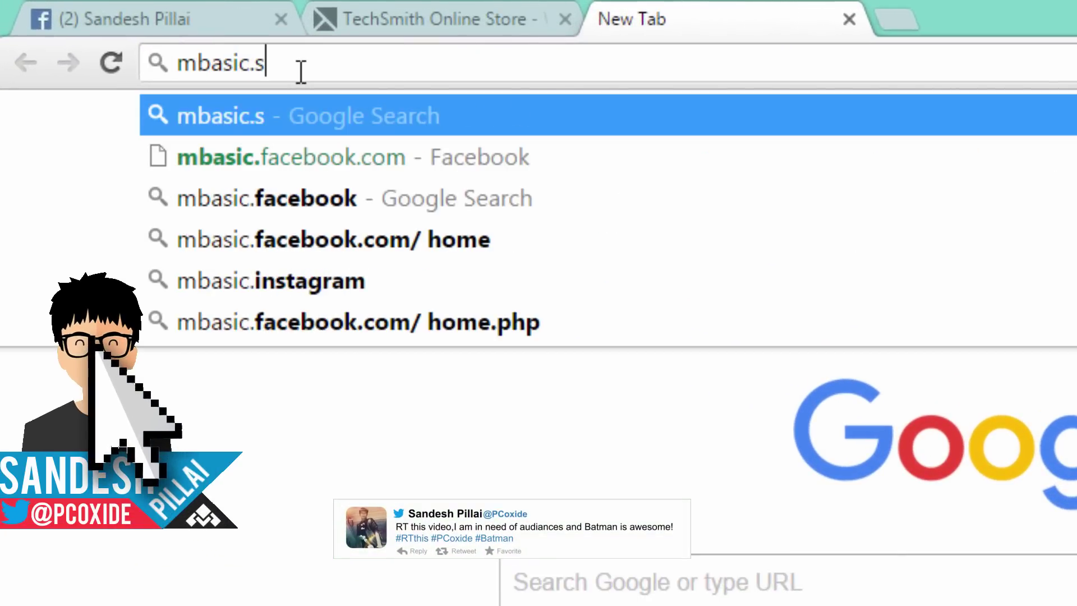
{"action": "type", "text": "acebook.com"}
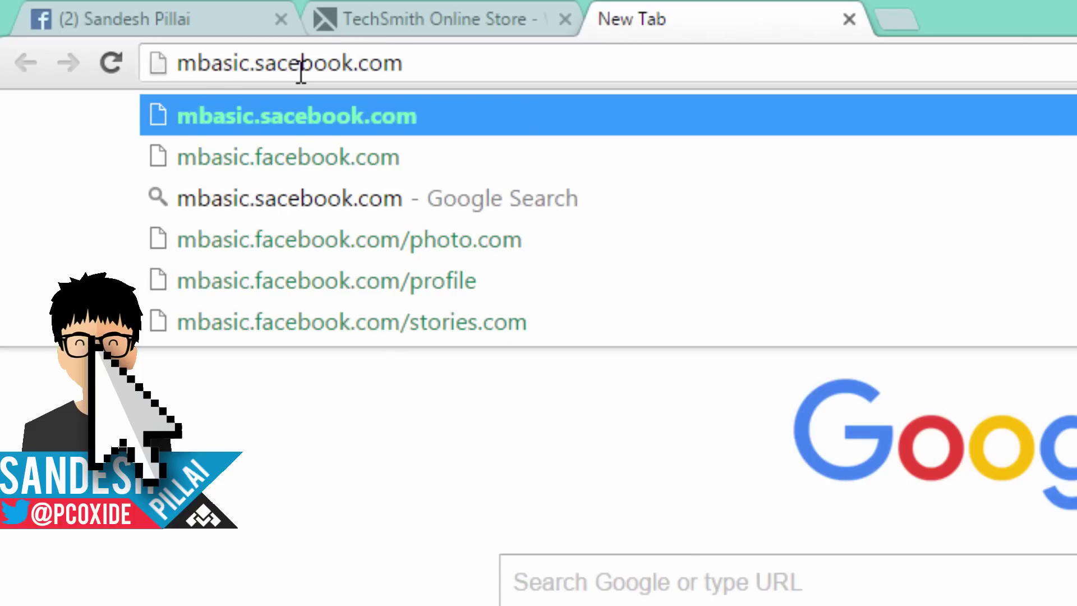
{"action": "key", "text": "Return"}
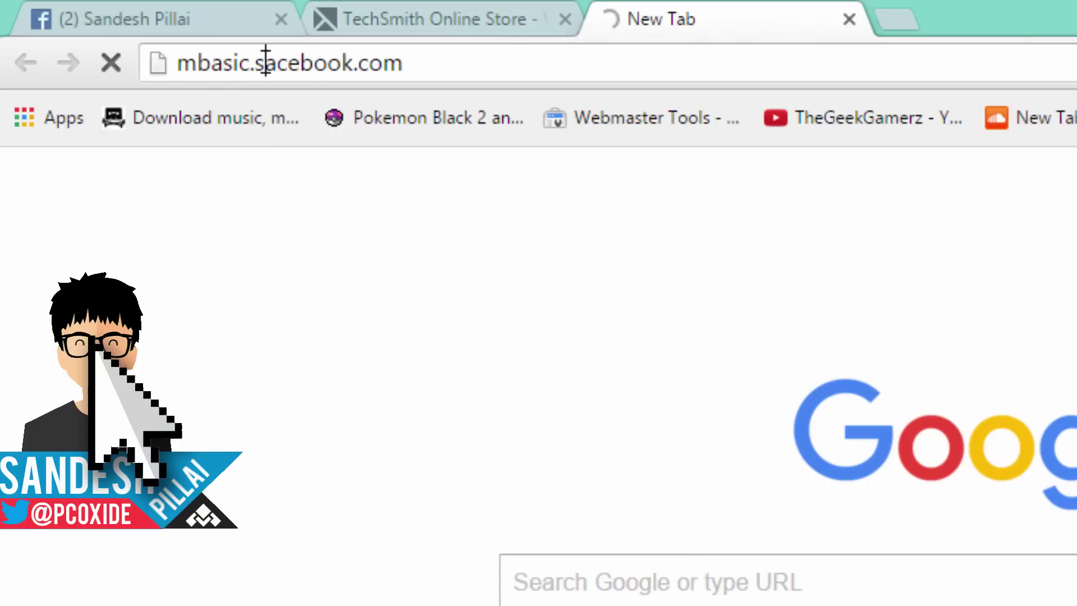
{"action": "left_click", "coordinate": [265, 62]}
{"action": "left_click", "coordinate": [265, 61]}
{"action": "key", "text": "BackSpace"}
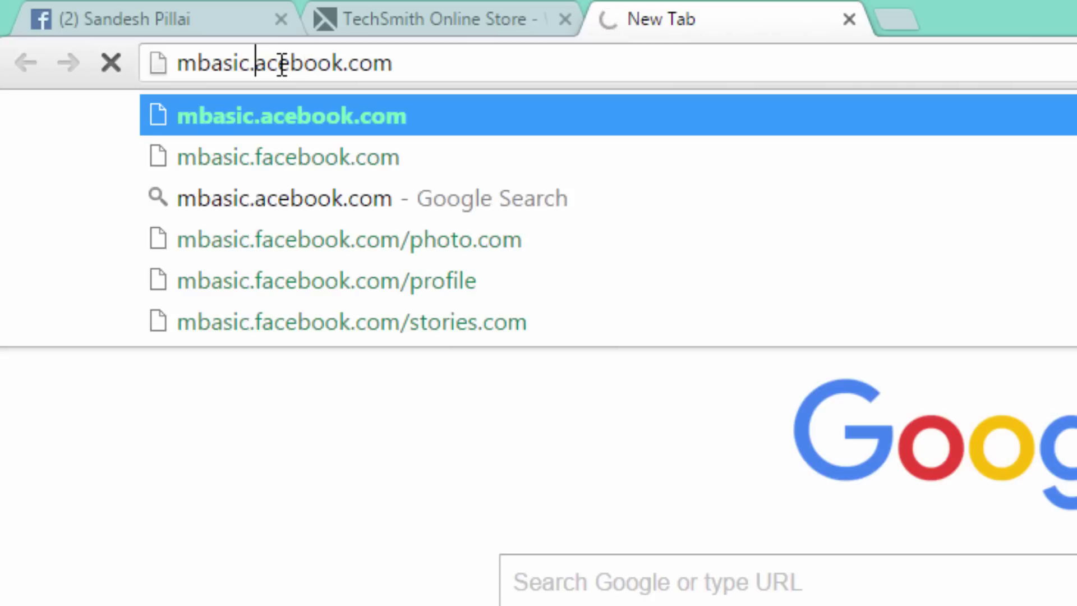
{"action": "type", "text": "f"}
{"action": "key", "text": "Return"}
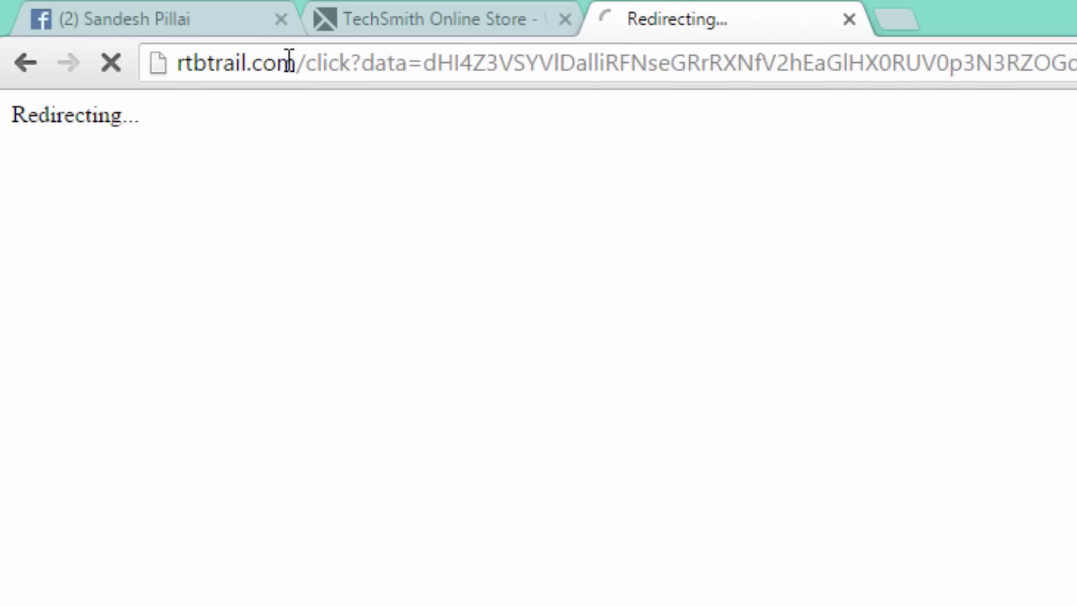
Step: Go back from the unwanted redirect and open the mbasic.facebook.com suggestion
{"action": "left_click", "coordinate": [289, 61]}
{"action": "left_click", "coordinate": [10, 72]}
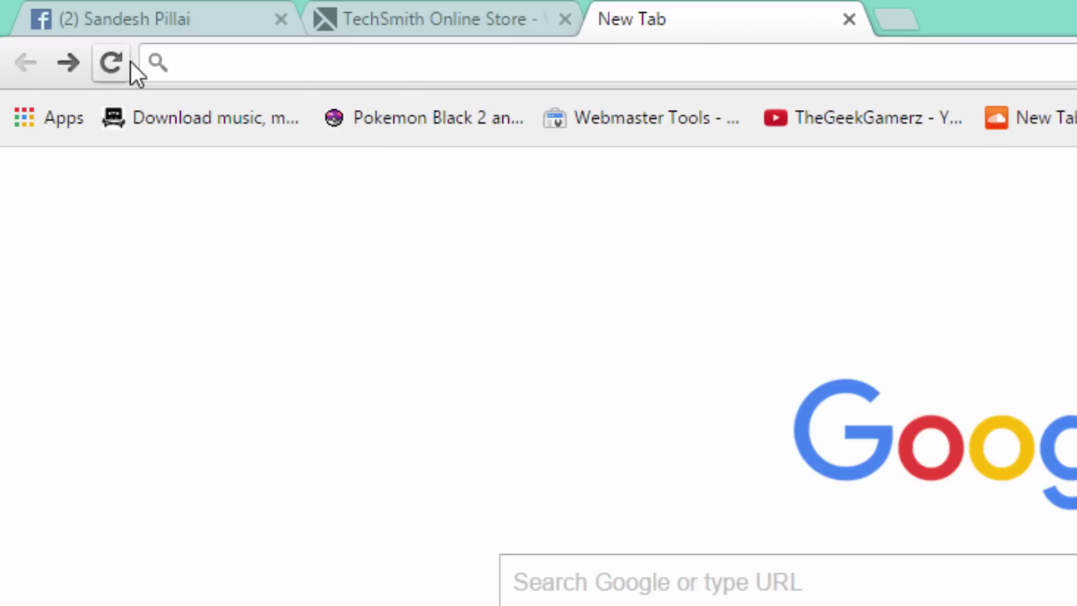
{"action": "type", "text": "mb"}
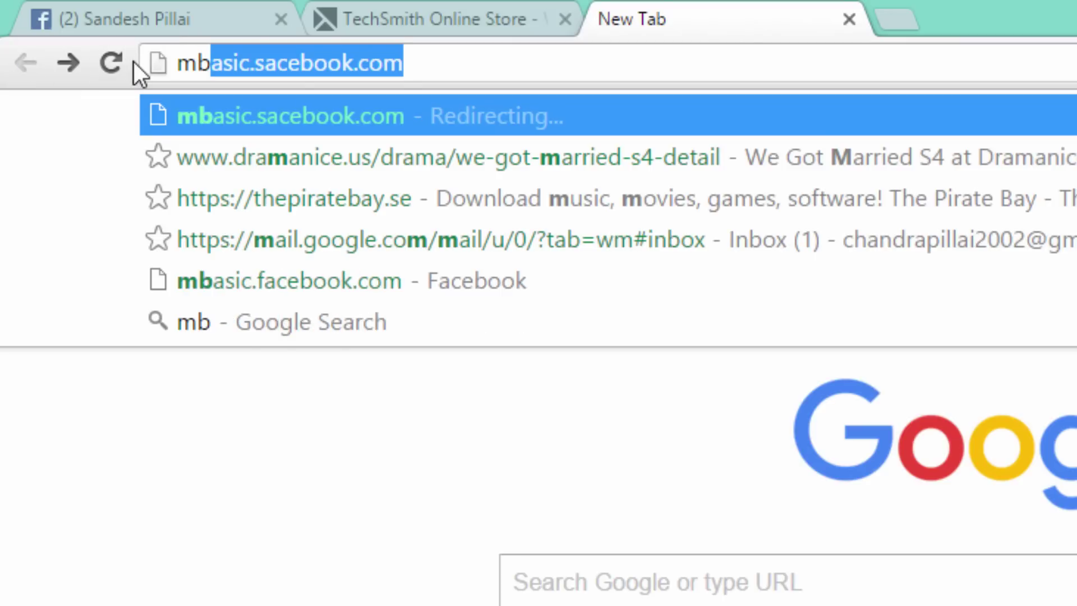
{"action": "type", "text": "as"}
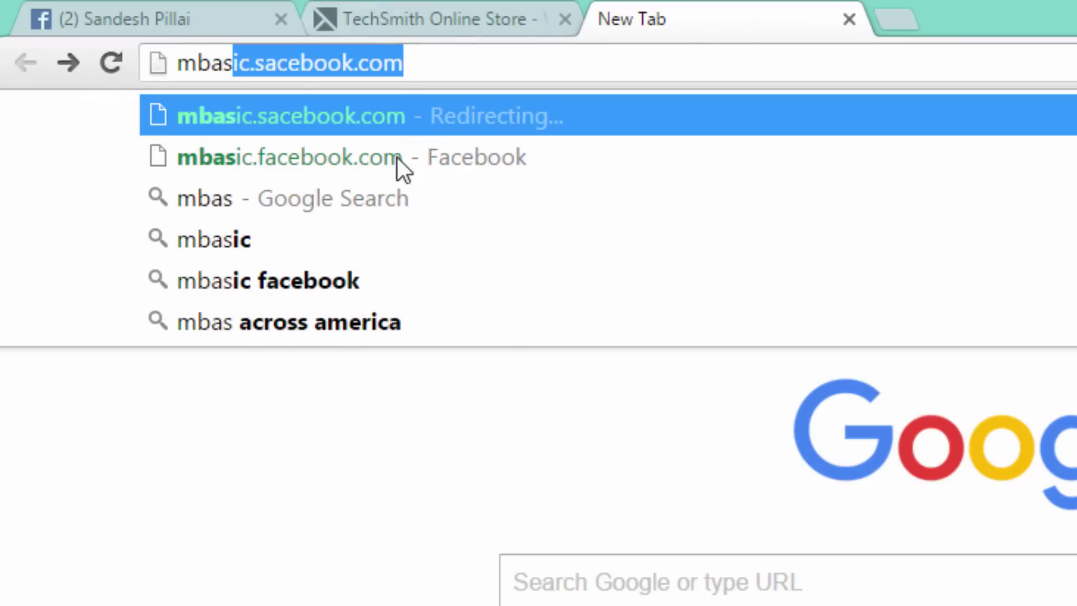
{"action": "left_click", "coordinate": [397, 158]}
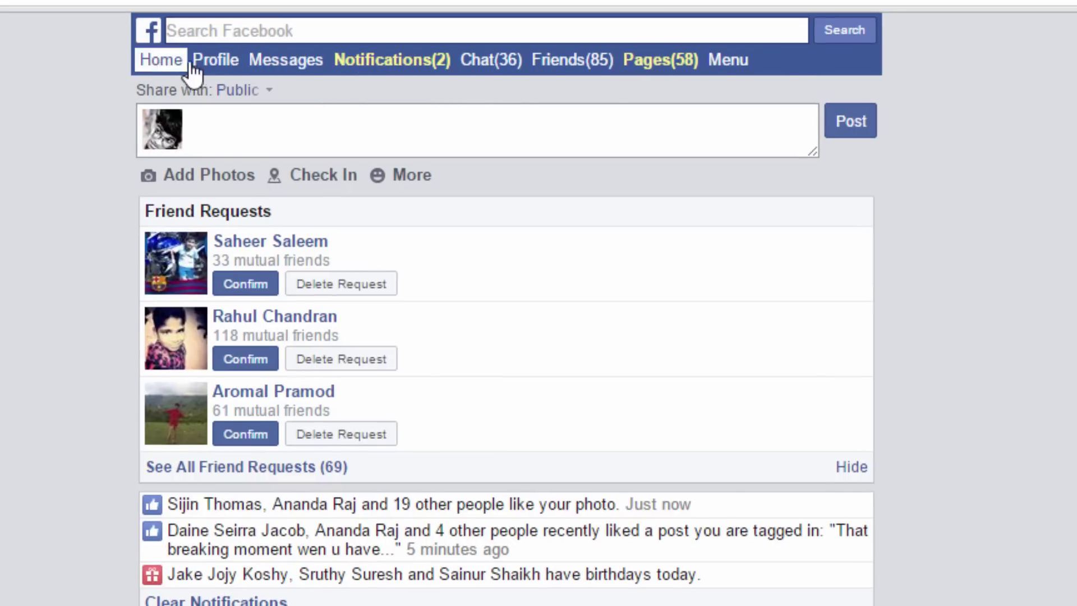
Step: From the profile, open the Upload Profile Picture page via Edit Profile Picture
{"action": "left_click", "coordinate": [222, 58]}
{"action": "left_click", "coordinate": [240, 185]}
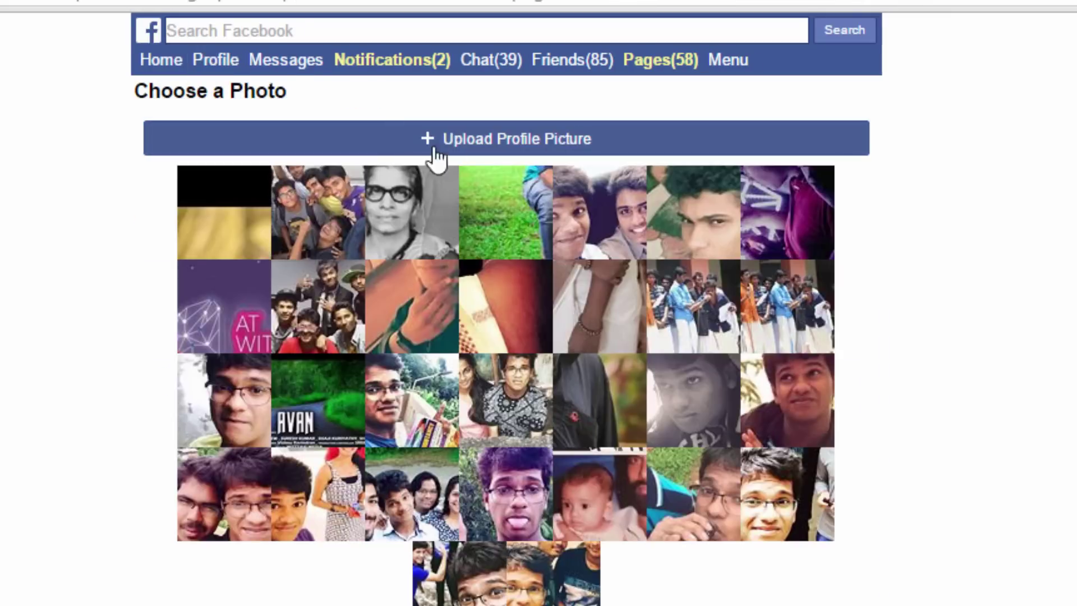
{"action": "left_click", "coordinate": [503, 143]}
{"action": "left_click_drag", "start_coordinate": [500, 149], "coordinate": [244, 73]}
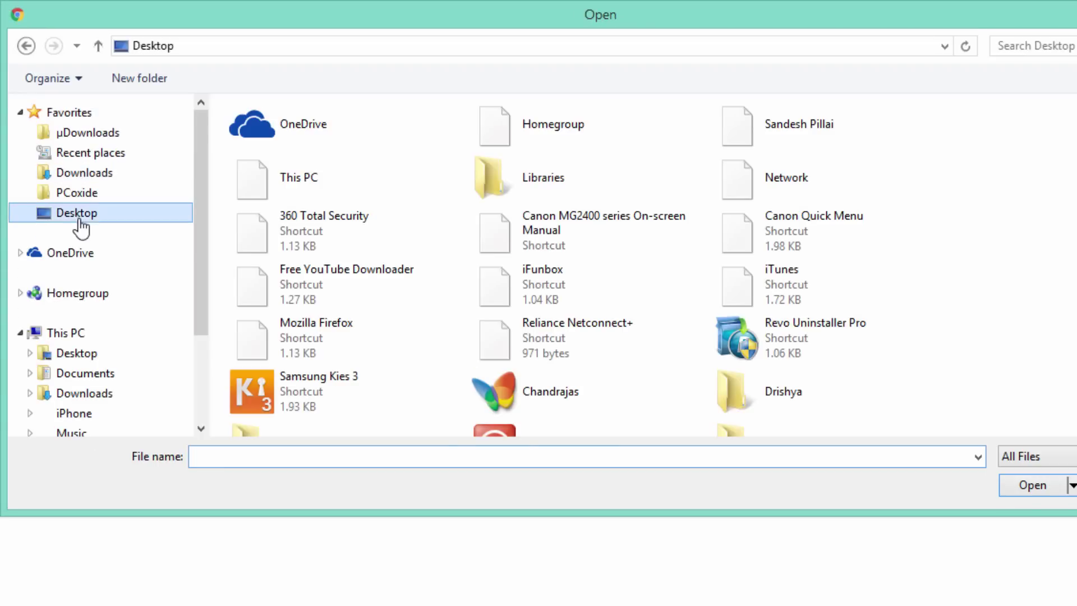
Step: Choose IMG_3029_new.jpg from the Desktop as the file to upload
{"action": "scroll", "coordinate": [804, 272], "scroll_direction": "down", "scroll_amount": 5}
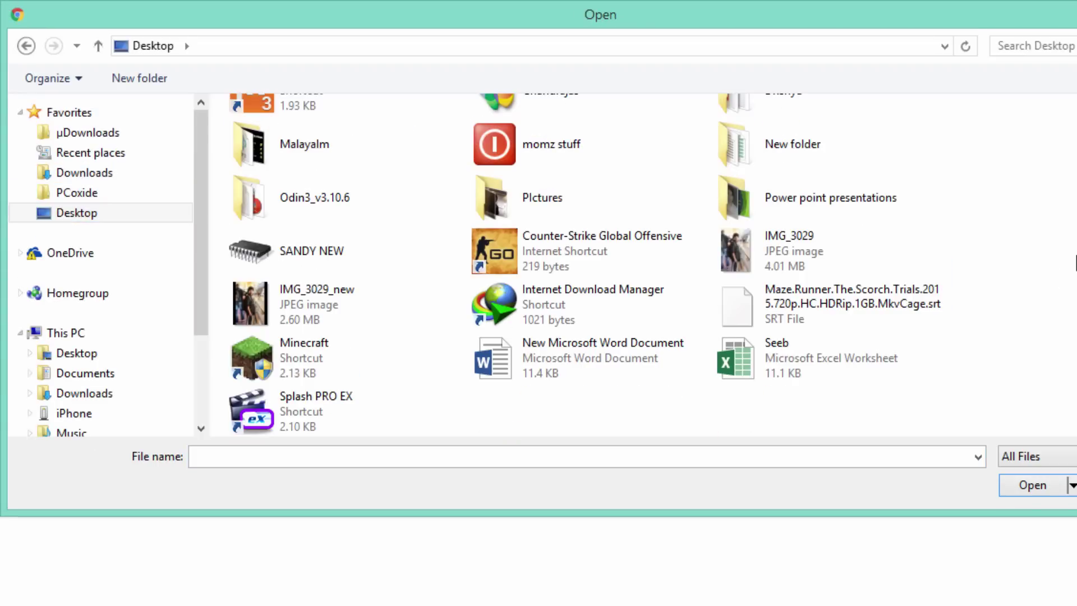
{"action": "left_click", "coordinate": [801, 272]}
{"action": "left_click", "coordinate": [372, 296]}
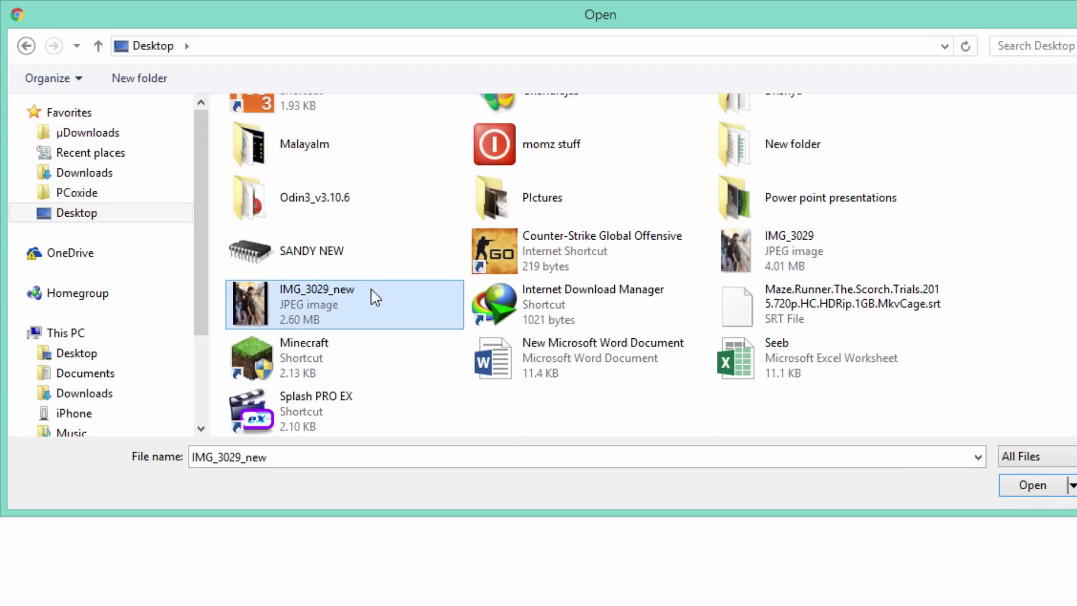
{"action": "left_click", "coordinate": [1037, 487]}
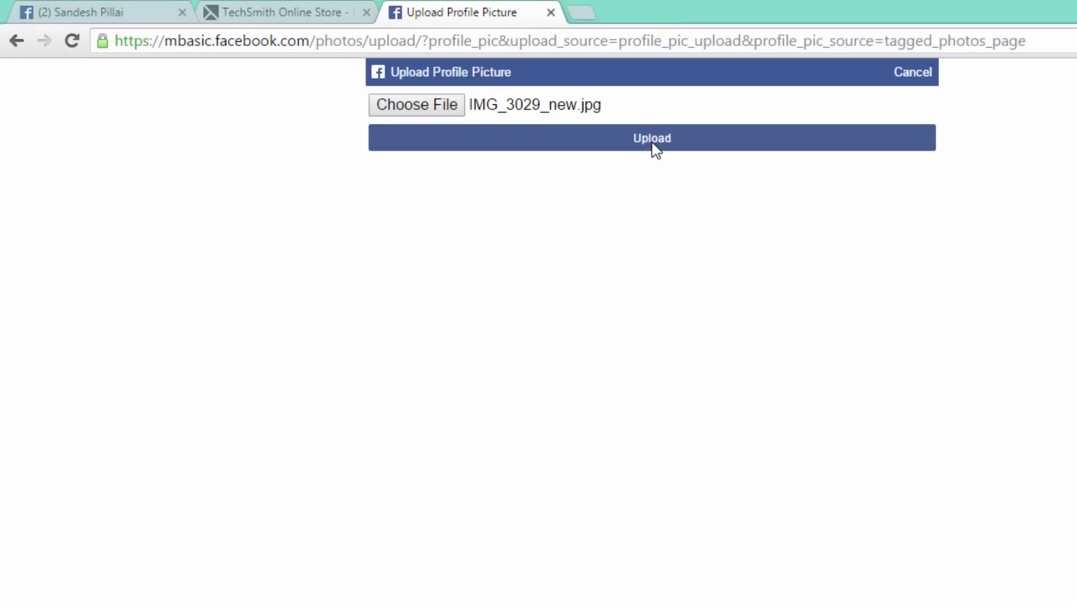
Step: Upload IMG_3029_new.jpg and confirm the 'Your photo was uploaded successfully' message
{"action": "left_click", "coordinate": [653, 143]}
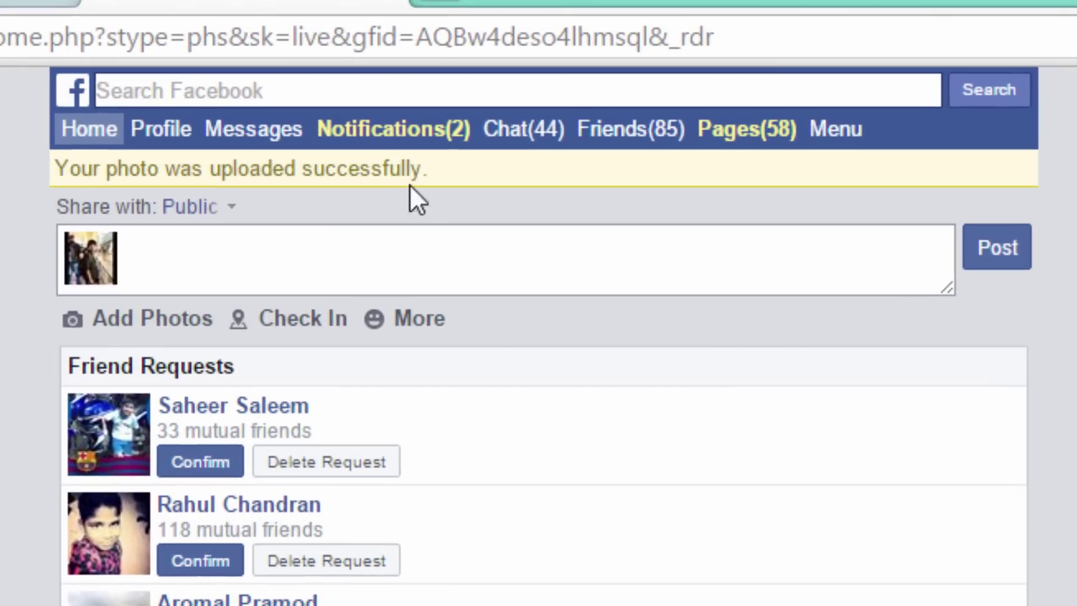
{"action": "left_click_drag", "start_coordinate": [431, 170], "coordinate": [48, 168]}
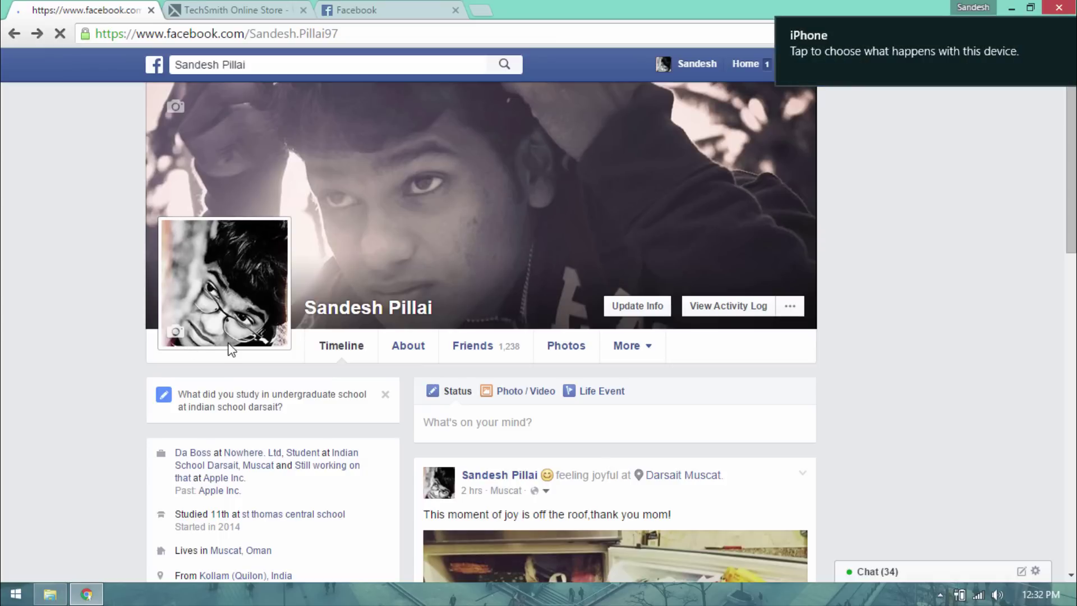
Step: Dismiss the iPhone notification and scroll down to the new 'updated his profile picture' post
{"action": "left_click", "coordinate": [1065, 28]}
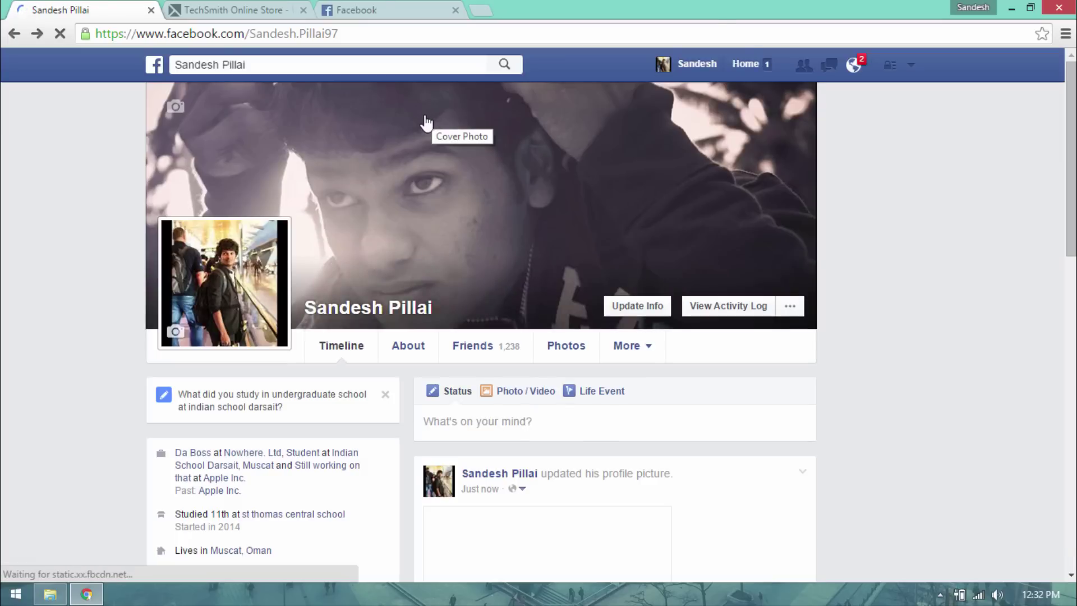
{"action": "mouse_move", "coordinate": [264, 252]}
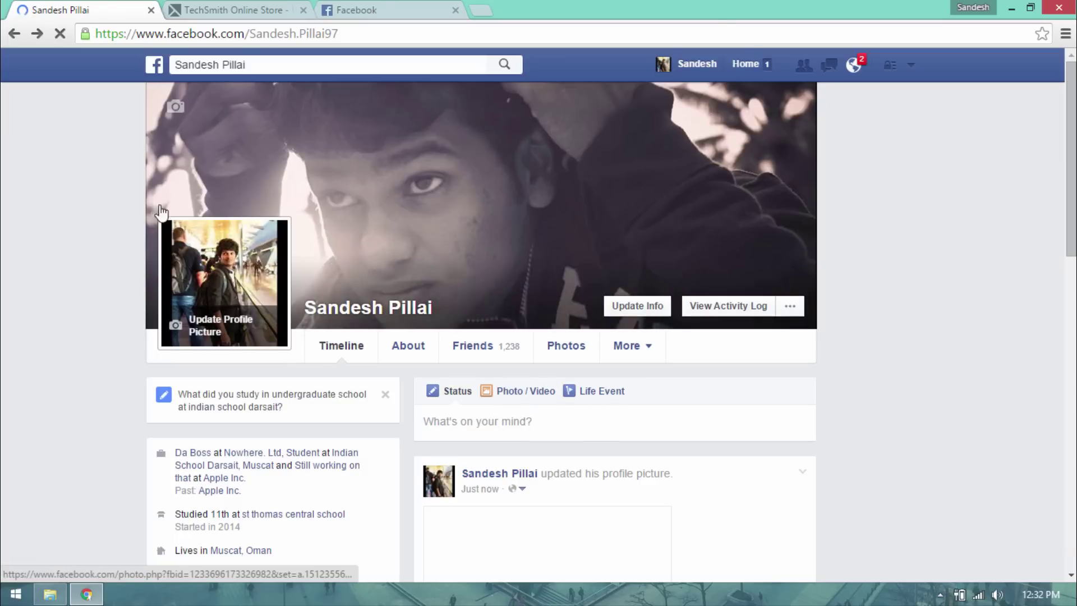
{"action": "scroll", "coordinate": [135, 281], "scroll_direction": "down", "scroll_amount": 5}
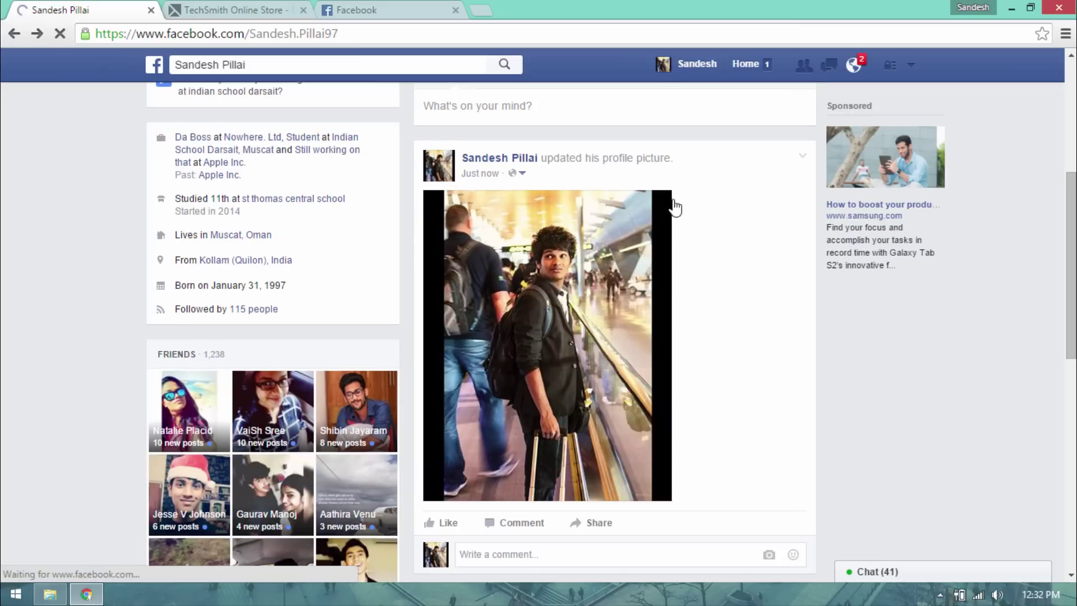
Step: Choose Edit Post from the profile-picture post's menu to open its empty caption box
{"action": "left_click", "coordinate": [803, 157]}
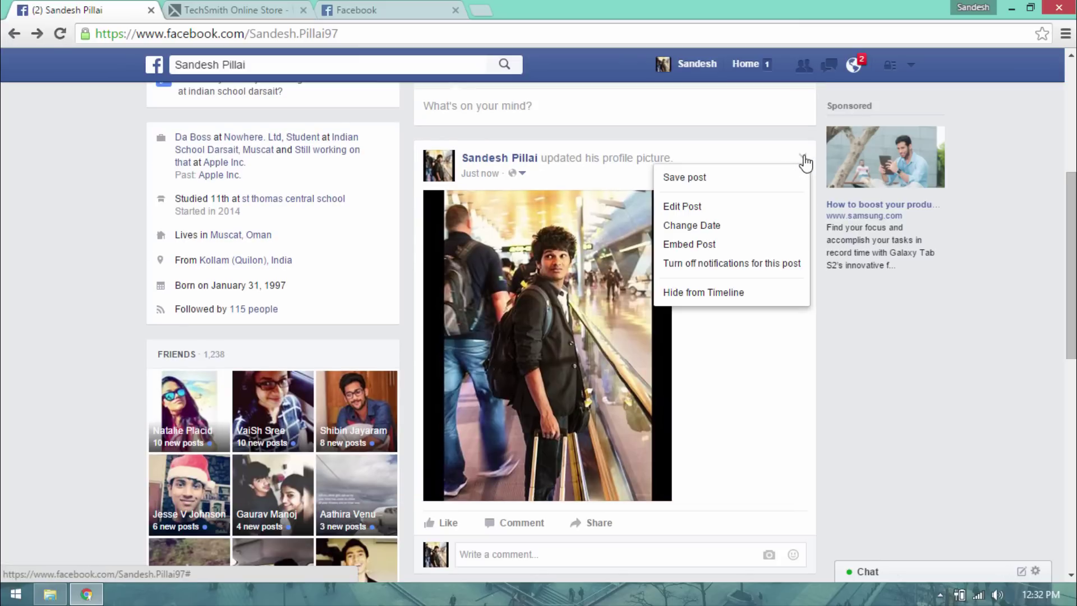
{"action": "left_click", "coordinate": [682, 206]}
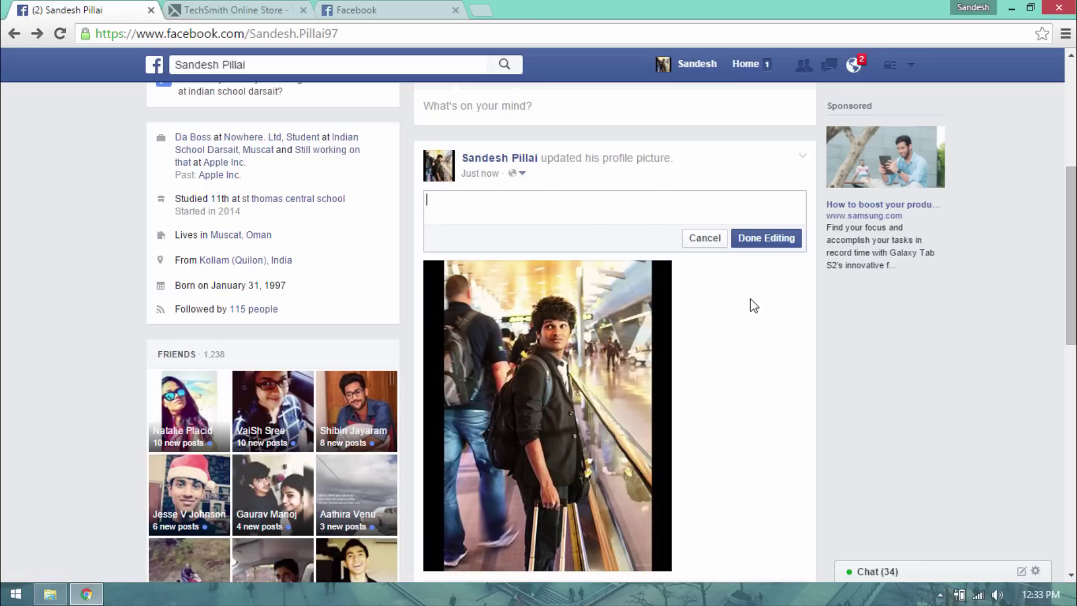
{"action": "scroll", "coordinate": [746, 303], "scroll_direction": "up", "scroll_amount": 3}
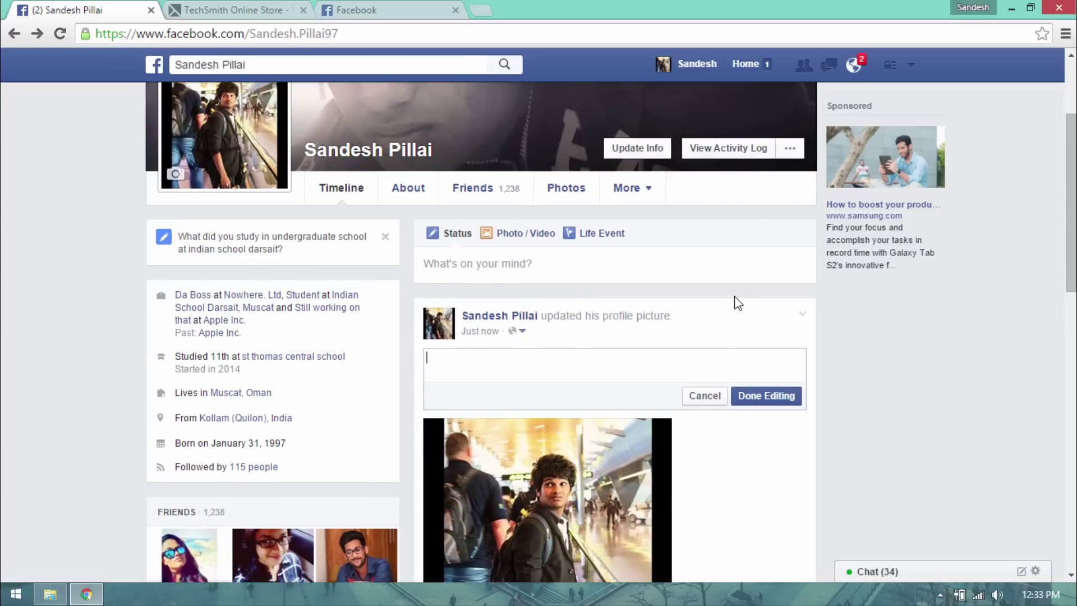